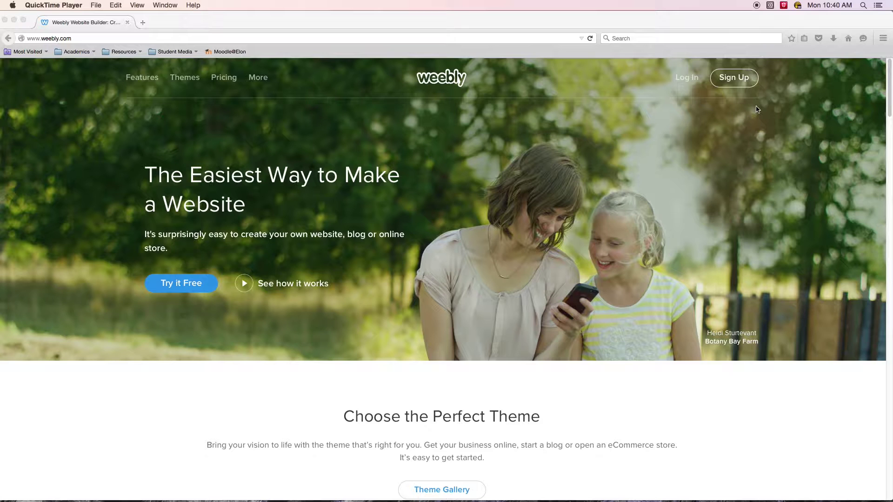
Sign in to the existing Weebly account with its email and password.
{"action": "left_click", "coordinate": [709, 23]}
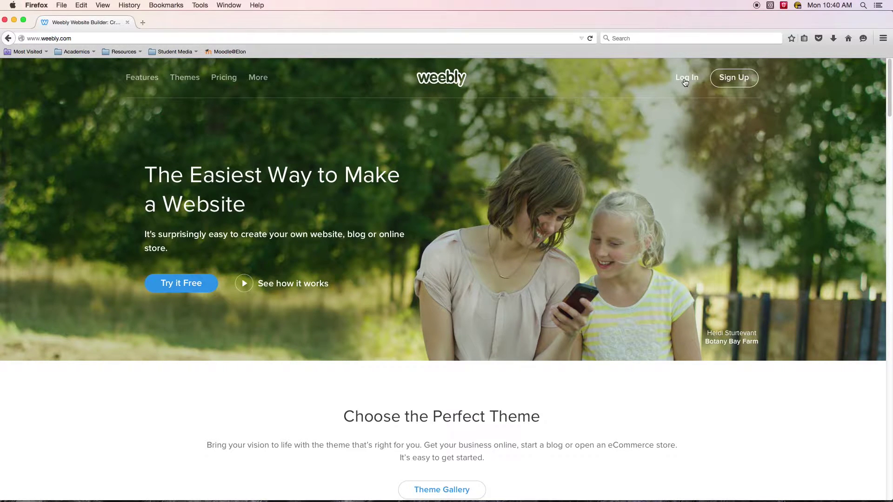
{"action": "left_click", "coordinate": [687, 78]}
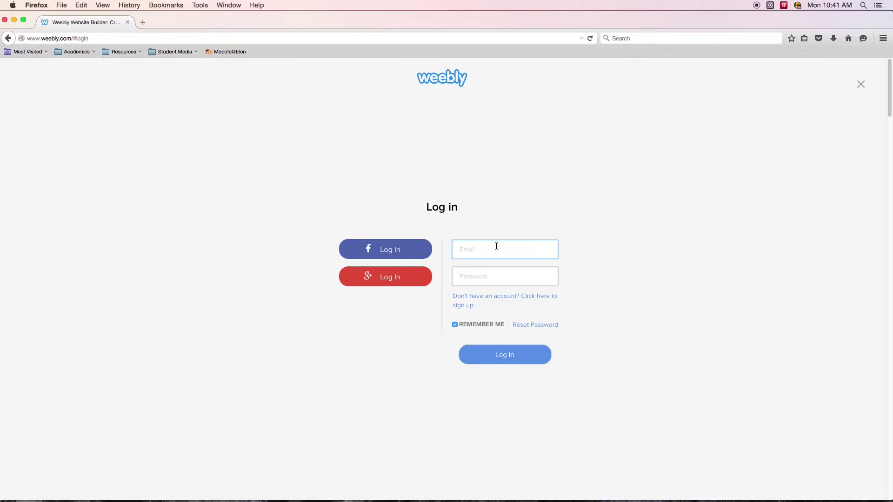
{"action": "key", "text": "super+backslash"}
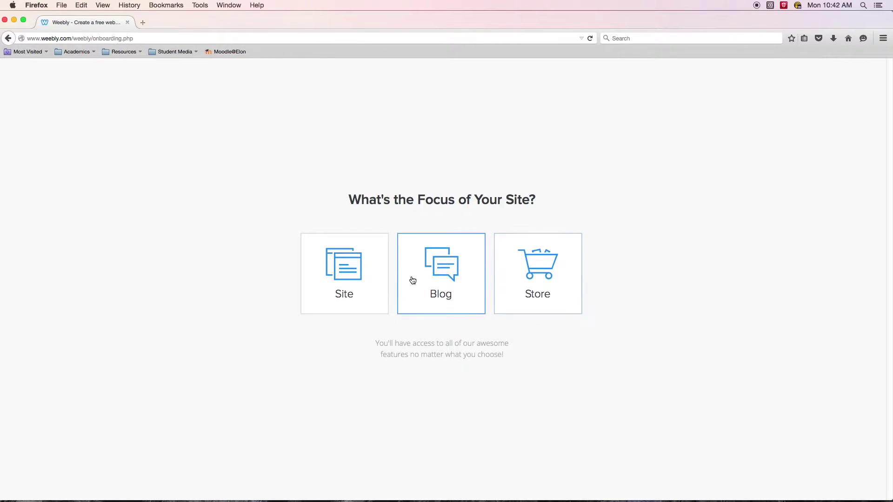
Pick Blog as the site's focus on the onboarding page.
{"action": "left_click", "coordinate": [343, 267]}
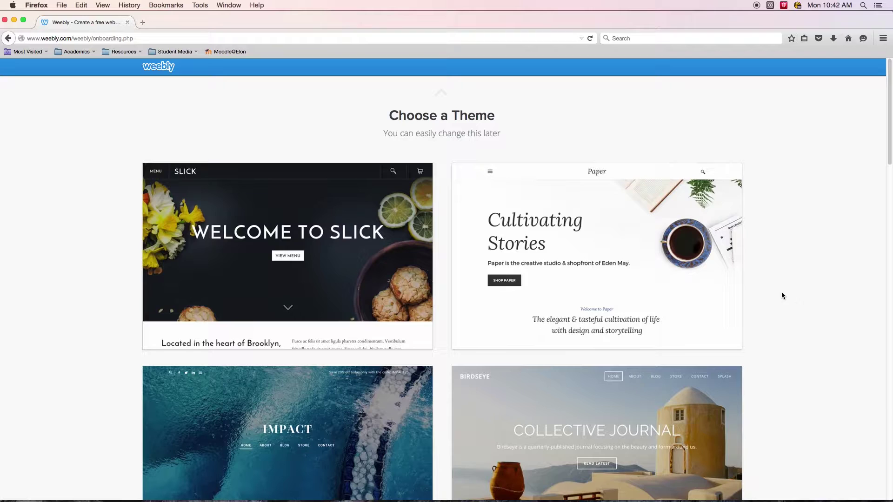
{"action": "scroll", "coordinate": [786, 297], "scroll_direction": "down", "scroll_amount": 10}
{"action": "scroll", "coordinate": [791, 306], "scroll_direction": "up", "scroll_amount": 12}
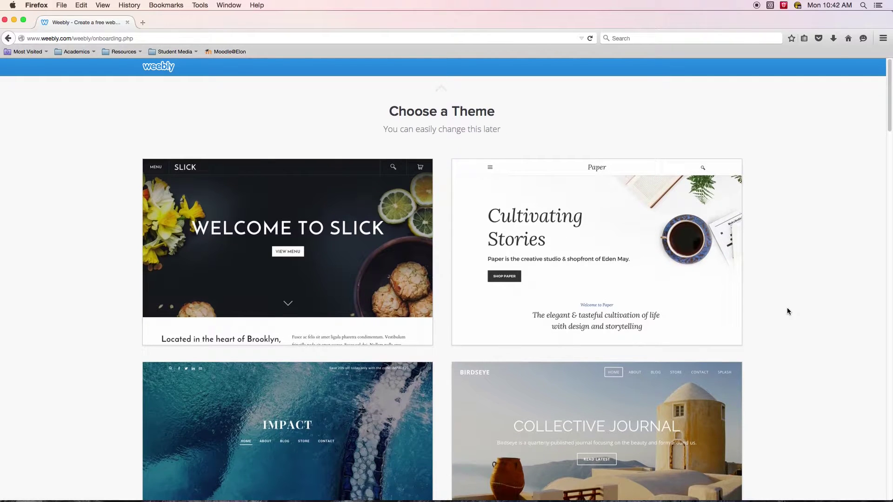
{"action": "scroll", "coordinate": [788, 311], "scroll_direction": "down", "scroll_amount": 1}
{"action": "scroll", "coordinate": [788, 311], "scroll_direction": "down", "scroll_amount": 1}
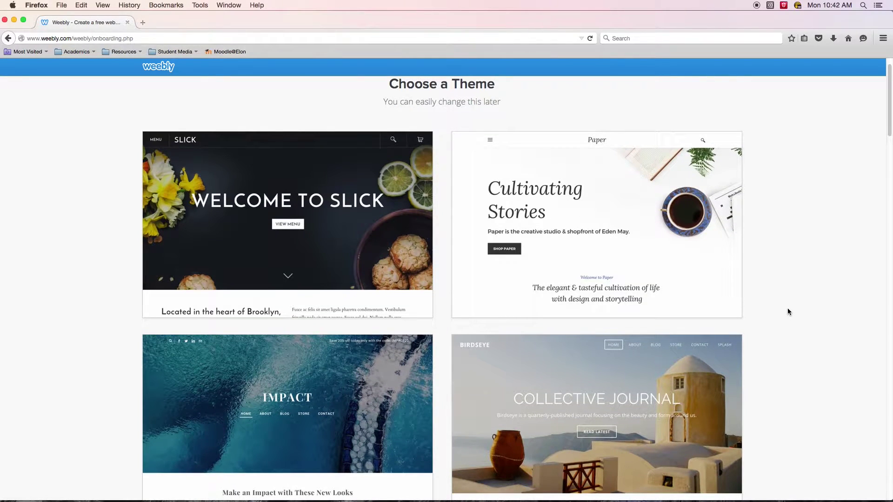
{"action": "scroll", "coordinate": [788, 308], "scroll_direction": "down", "scroll_amount": 2}
{"action": "scroll", "coordinate": [788, 308], "scroll_direction": "up", "scroll_amount": 3}
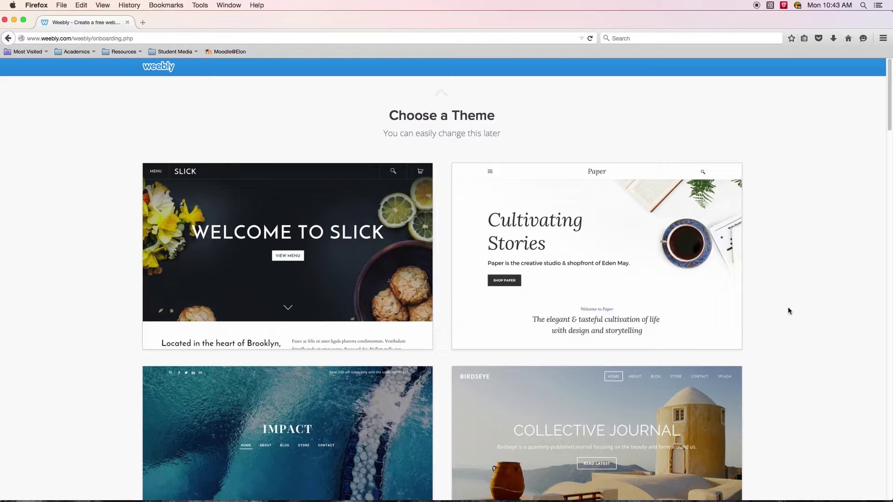
{"action": "scroll", "coordinate": [805, 270], "scroll_direction": "down", "scroll_amount": 5}
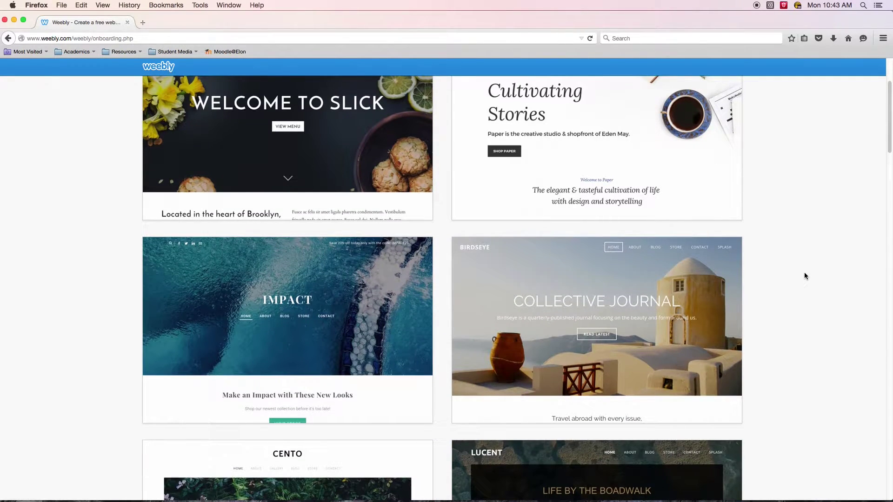
{"action": "scroll", "coordinate": [807, 276], "scroll_direction": "down", "scroll_amount": 1}
{"action": "scroll", "coordinate": [807, 276], "scroll_direction": "down", "scroll_amount": 1}
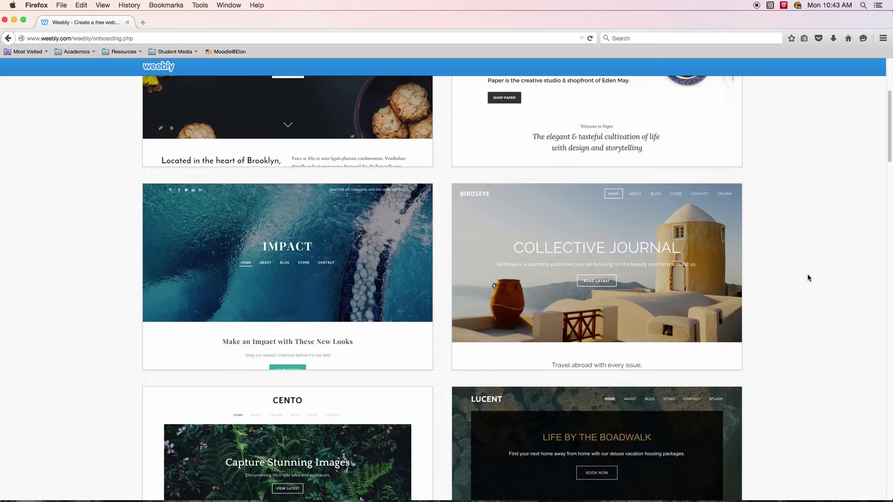
Scroll the theme gallery to the bottom and back until the Stripes card is visible.
{"action": "scroll", "coordinate": [810, 278], "scroll_direction": "down", "scroll_amount": 5}
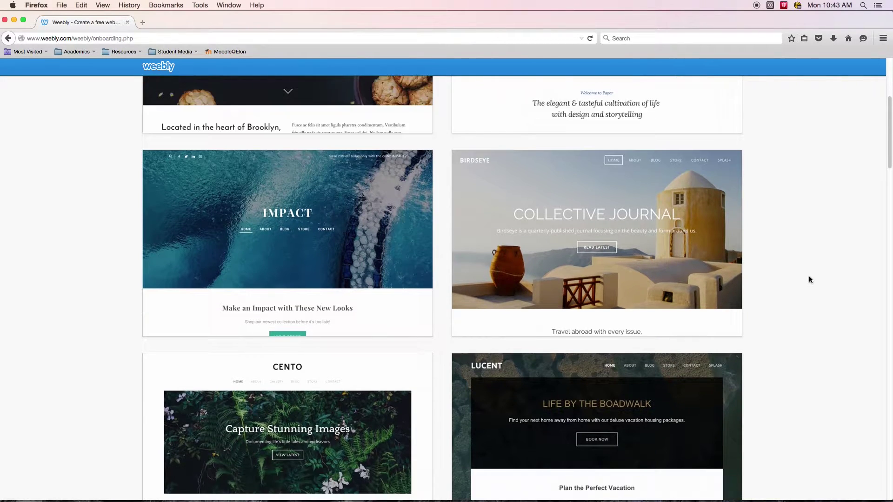
{"action": "scroll", "coordinate": [808, 279], "scroll_direction": "down", "scroll_amount": 8}
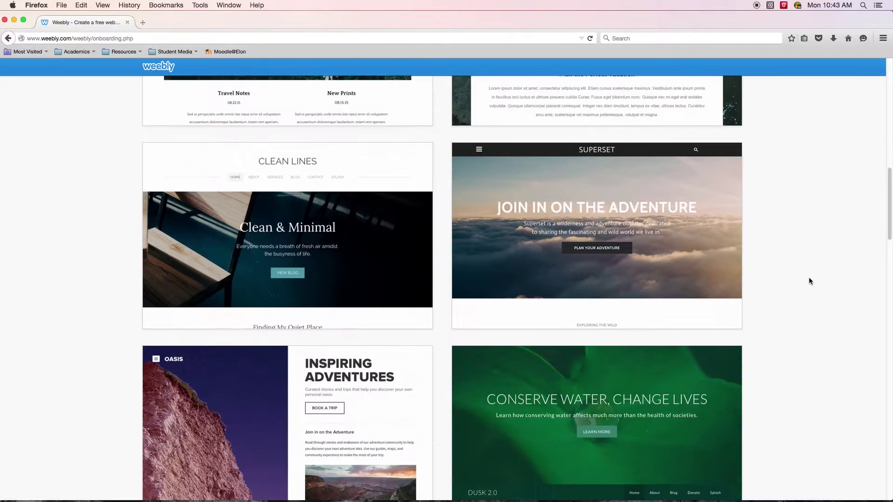
{"action": "scroll", "coordinate": [809, 281], "scroll_direction": "down", "scroll_amount": 12}
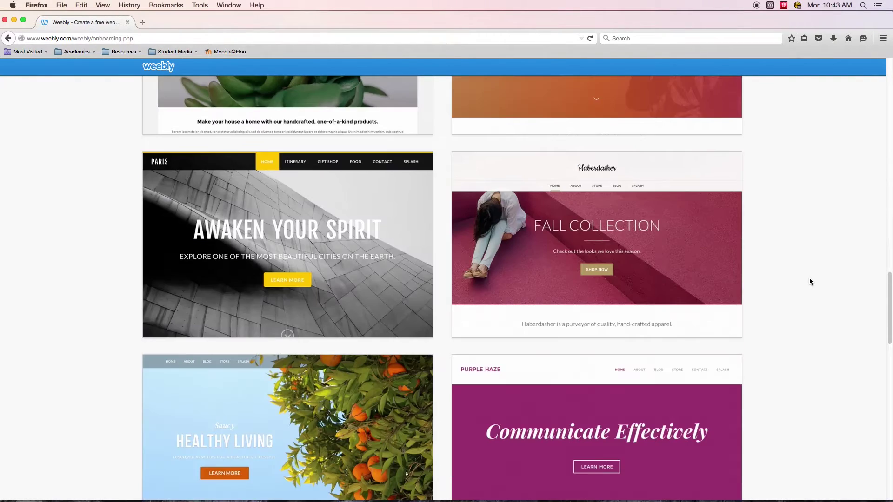
{"action": "scroll", "coordinate": [809, 281], "scroll_direction": "down", "scroll_amount": 2}
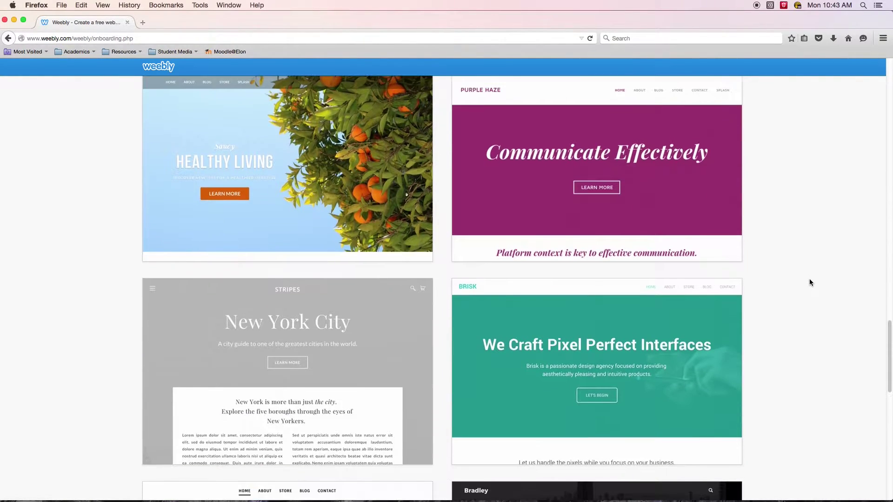
{"action": "scroll", "coordinate": [810, 282], "scroll_direction": "down", "scroll_amount": 3}
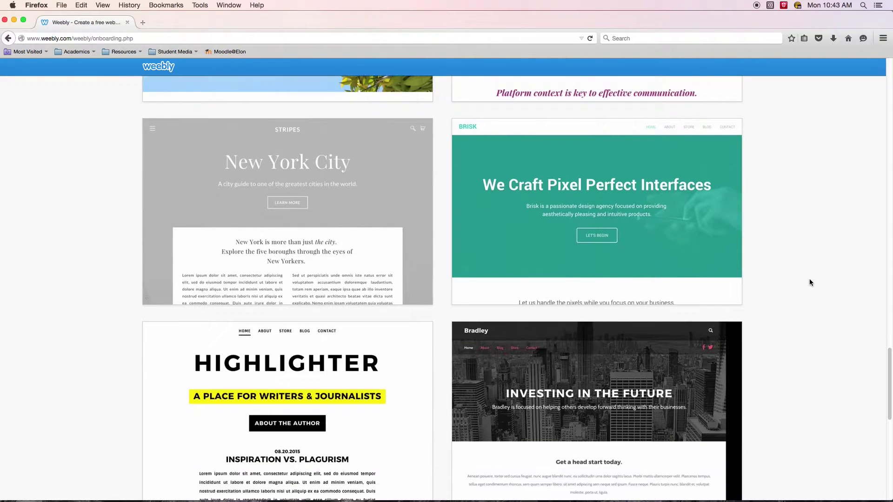
{"action": "scroll", "coordinate": [809, 282], "scroll_direction": "up", "scroll_amount": 1}
{"action": "scroll", "coordinate": [809, 280], "scroll_direction": "down", "scroll_amount": 5}
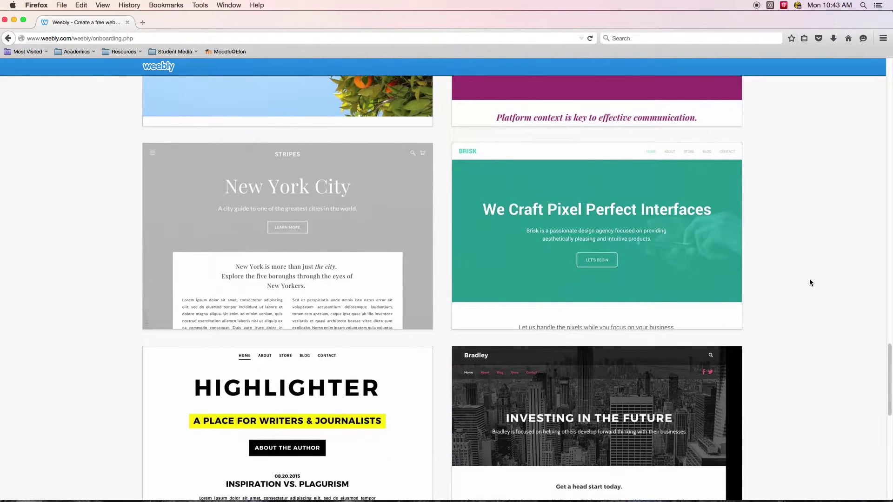
{"action": "scroll", "coordinate": [809, 282], "scroll_direction": "down", "scroll_amount": 5}
{"action": "scroll", "coordinate": [809, 282], "scroll_direction": "up", "scroll_amount": 7}
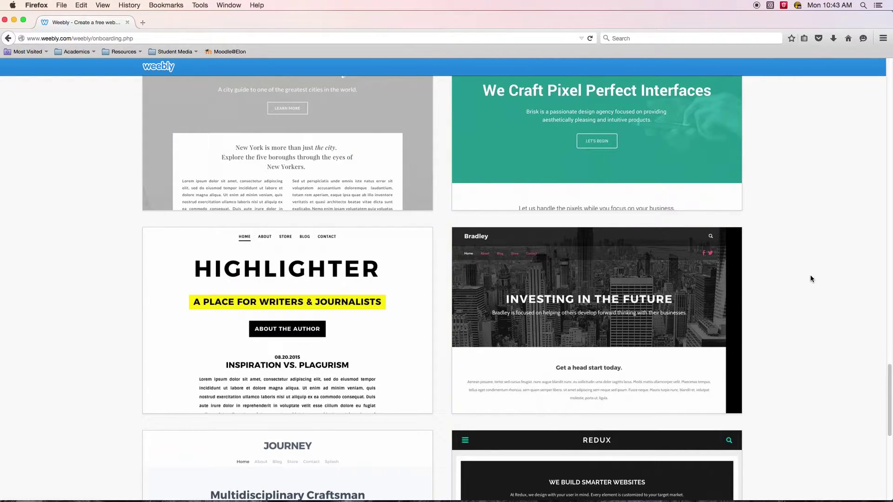
{"action": "scroll", "coordinate": [810, 273], "scroll_direction": "down", "scroll_amount": 8}
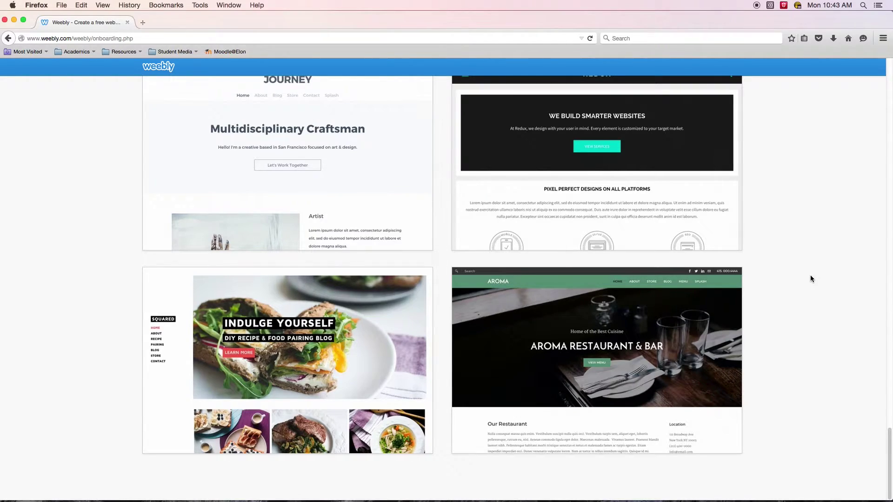
{"action": "scroll", "coordinate": [811, 279], "scroll_direction": "up", "scroll_amount": 20}
{"action": "scroll", "coordinate": [810, 278], "scroll_direction": "down", "scroll_amount": 15}
{"action": "scroll", "coordinate": [810, 280], "scroll_direction": "up", "scroll_amount": 15}
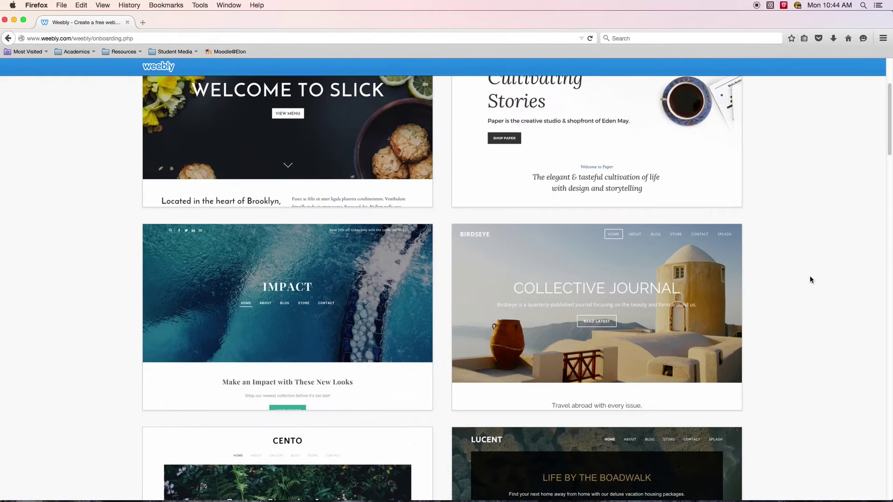
{"action": "scroll", "coordinate": [802, 270], "scroll_direction": "down", "scroll_amount": 4}
{"action": "scroll", "coordinate": [802, 268], "scroll_direction": "up", "scroll_amount": 3}
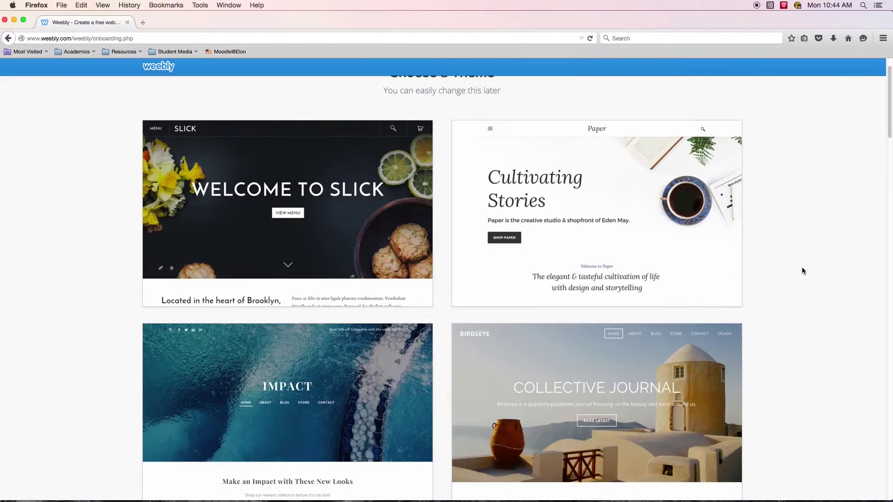
{"action": "scroll", "coordinate": [802, 268], "scroll_direction": "down", "scroll_amount": 15}
{"action": "scroll", "coordinate": [801, 268], "scroll_direction": "down", "scroll_amount": 10}
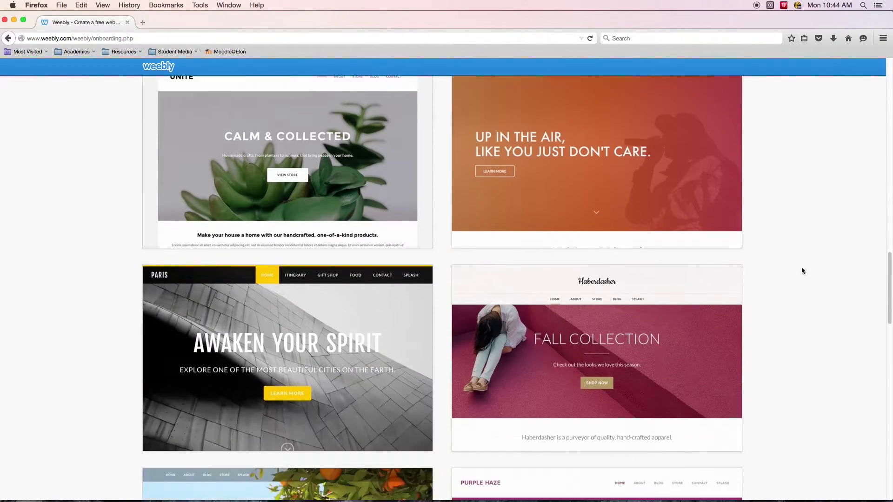
{"action": "scroll", "coordinate": [789, 264], "scroll_direction": "down", "scroll_amount": 4}
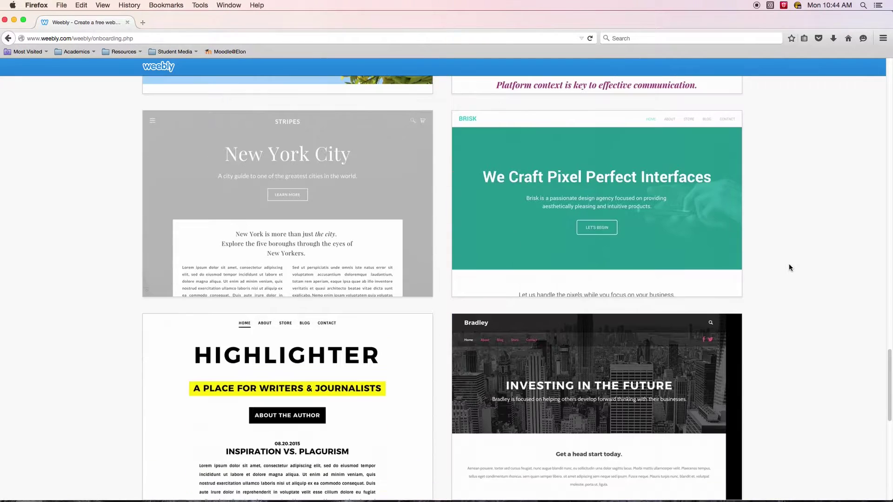
{"action": "scroll", "coordinate": [788, 264], "scroll_direction": "up", "scroll_amount": 1}
Preview Stripes in slate and red, then choose it in its original grey scheme.
{"action": "mouse_move", "coordinate": [689, 225]}
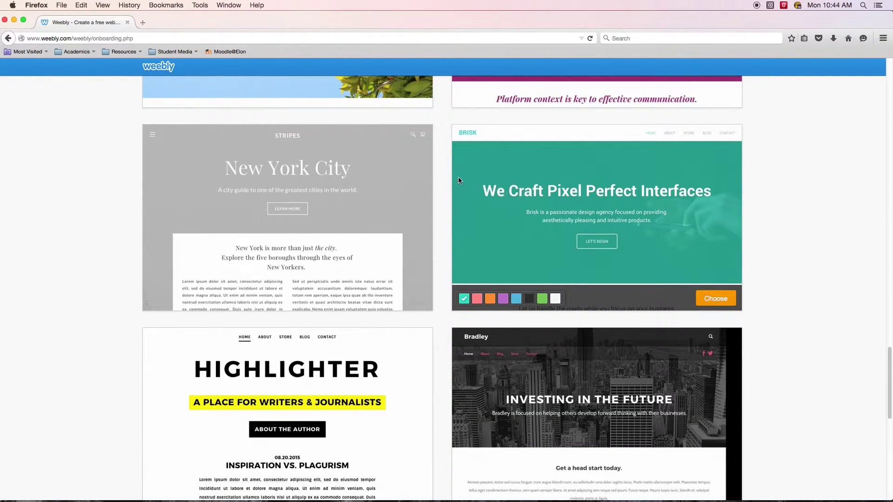
{"action": "mouse_move", "coordinate": [311, 155]}
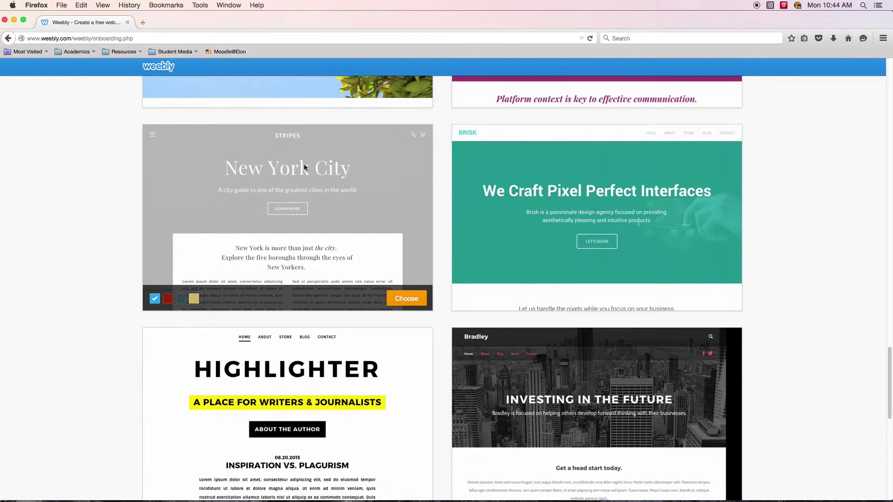
{"action": "left_click", "coordinate": [181, 300]}
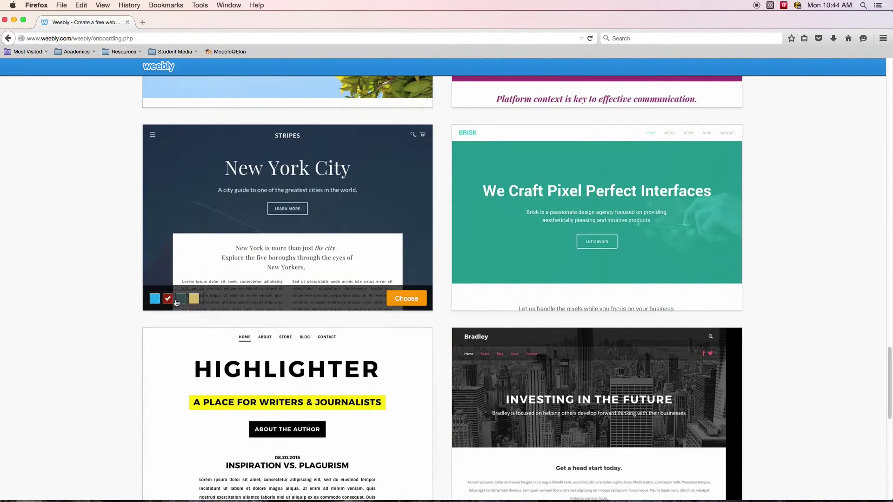
{"action": "left_click", "coordinate": [171, 299]}
{"action": "left_click", "coordinate": [155, 300]}
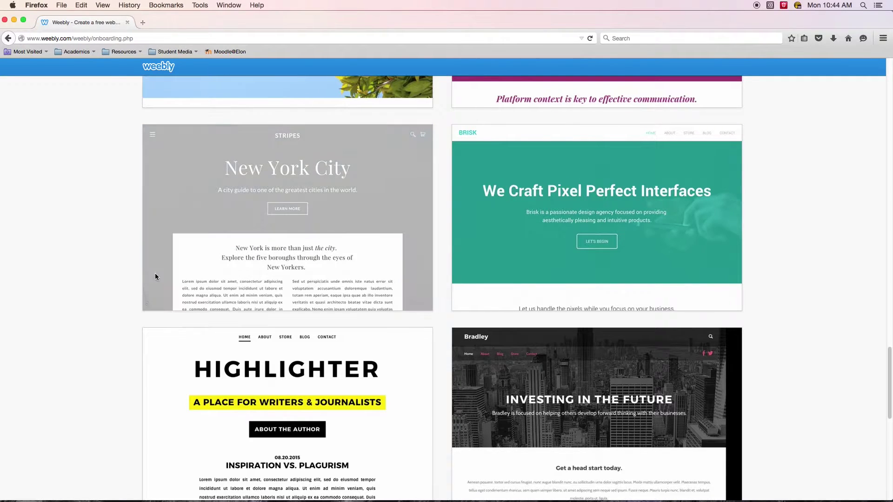
{"action": "left_click", "coordinate": [405, 300]}
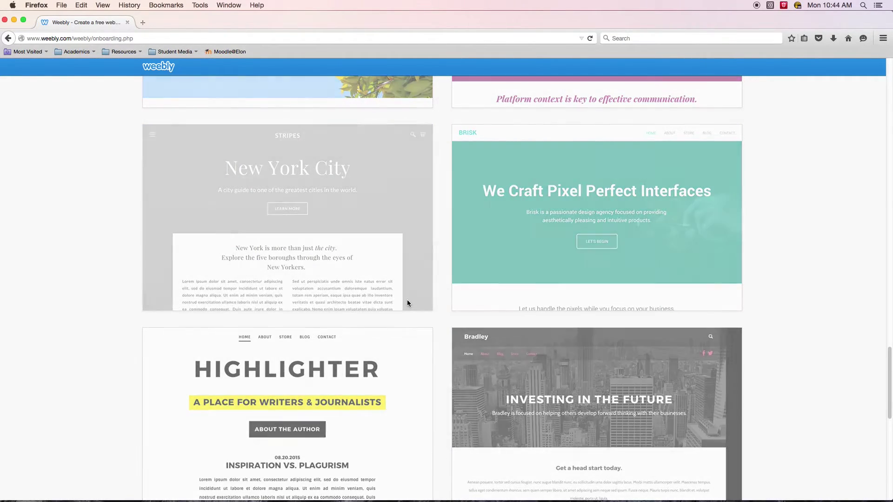
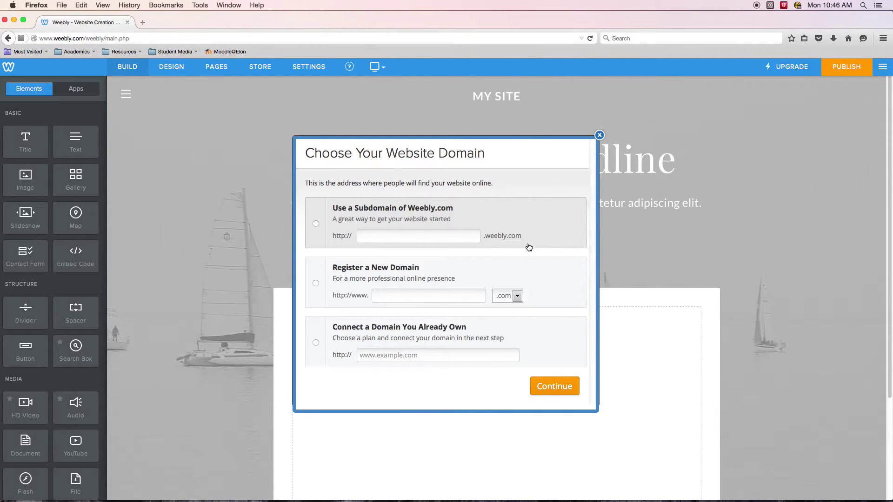
Choose the free Weebly.com subdomain, replacing the taken name-based subdomain with an available reordered name.
{"action": "left_click", "coordinate": [440, 236]}
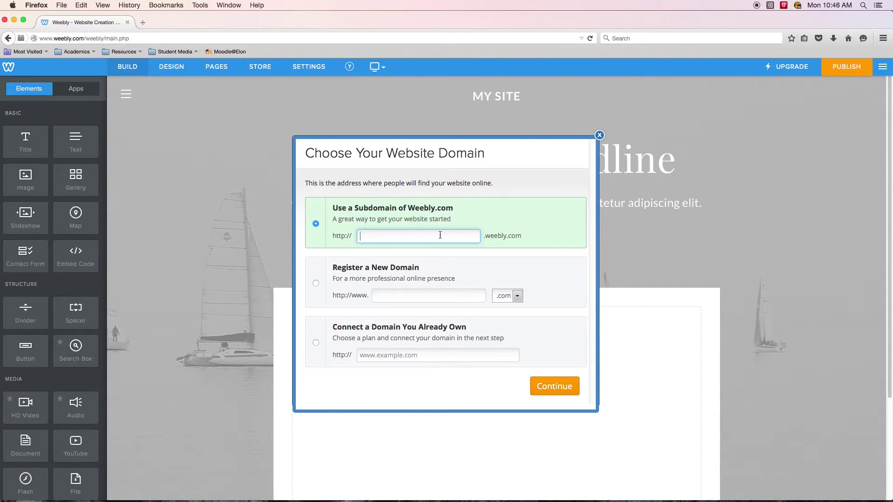
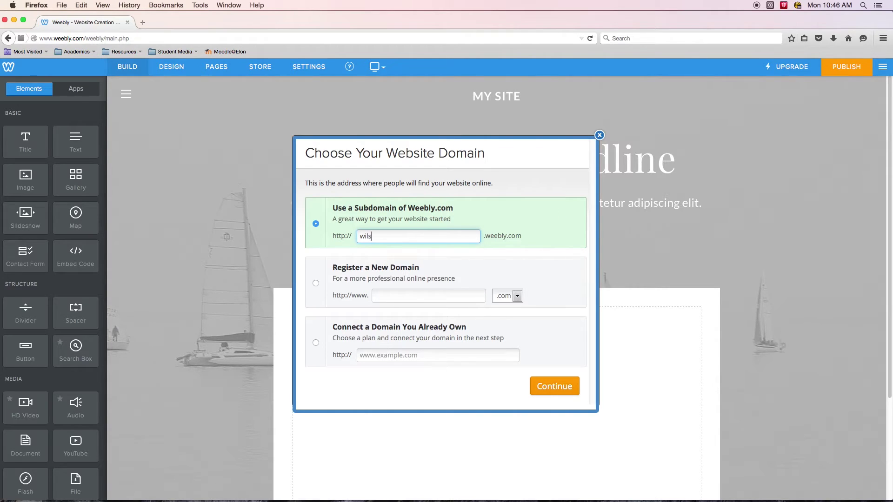
Accept the available subdomain and return to the sailboat-header site editor.
{"action": "left_click", "coordinate": [557, 393]}
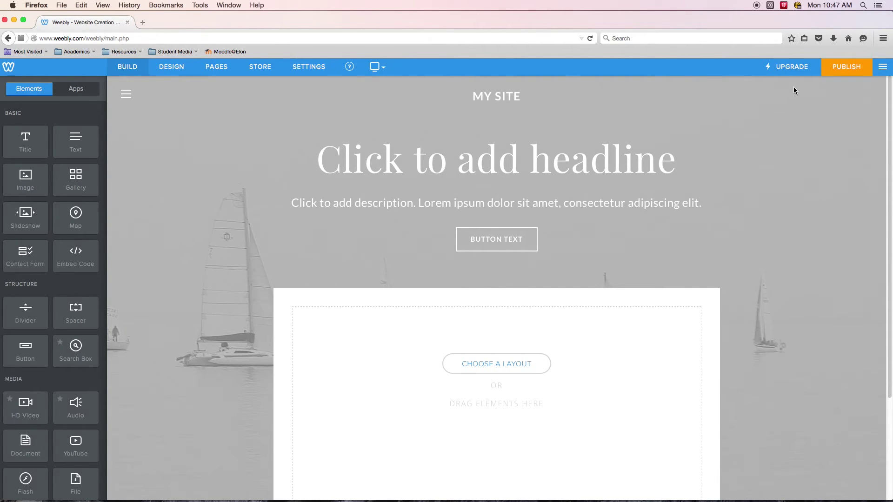
Start publishing to reopen the domain dialog with the available subdomain selected.
{"action": "left_click", "coordinate": [851, 69]}
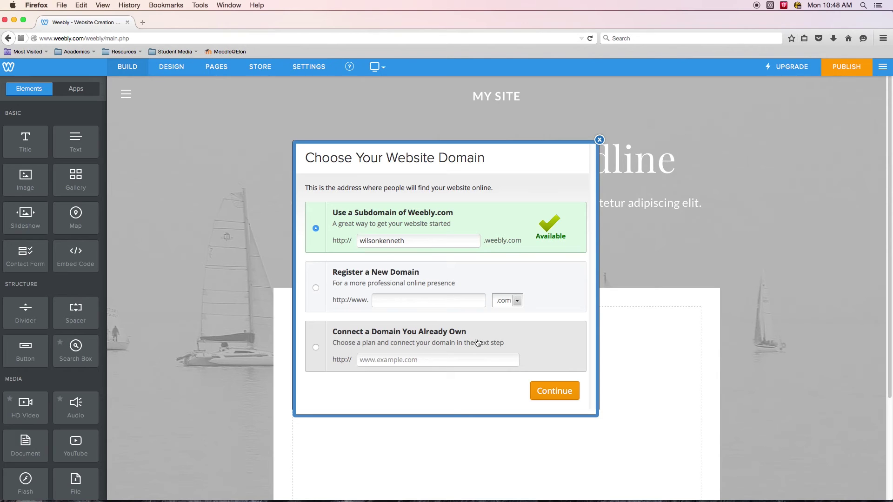
Publish the site to its weebly.com subdomain and open the live URL in a new tab.
{"action": "left_click", "coordinate": [562, 391]}
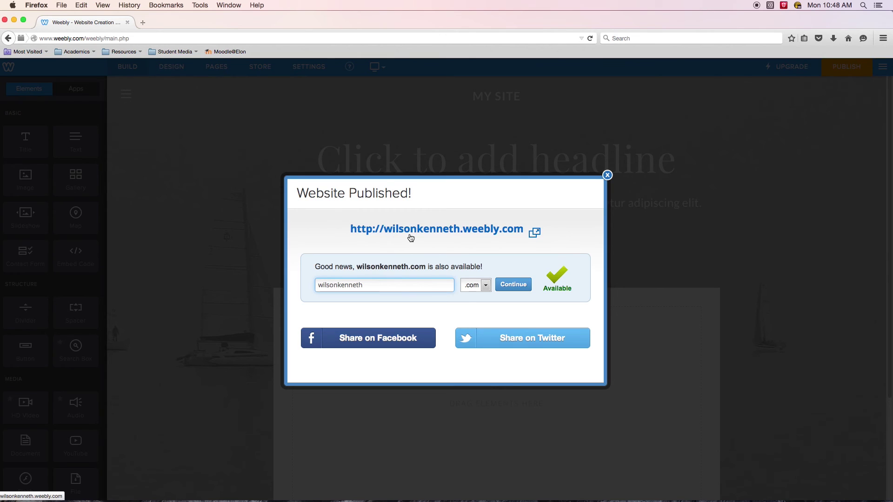
{"action": "right_click", "coordinate": [482, 231]}
{"action": "left_click", "coordinate": [524, 237]}
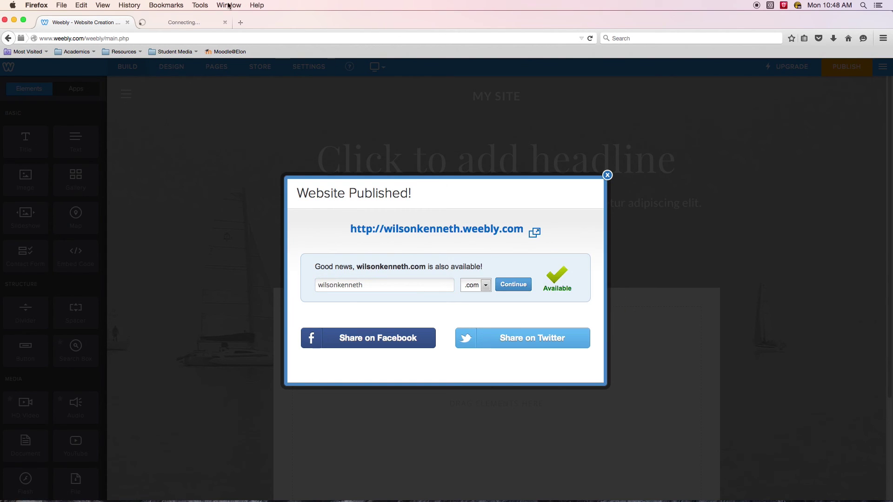
{"action": "left_click", "coordinate": [184, 22]}
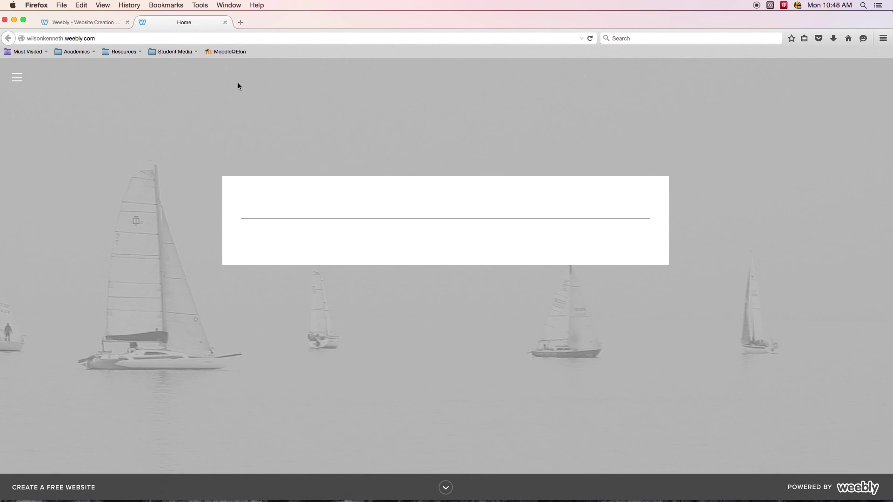
Dismiss the website-published message, then reload the live site in its new tab.
{"action": "left_click", "coordinate": [99, 22]}
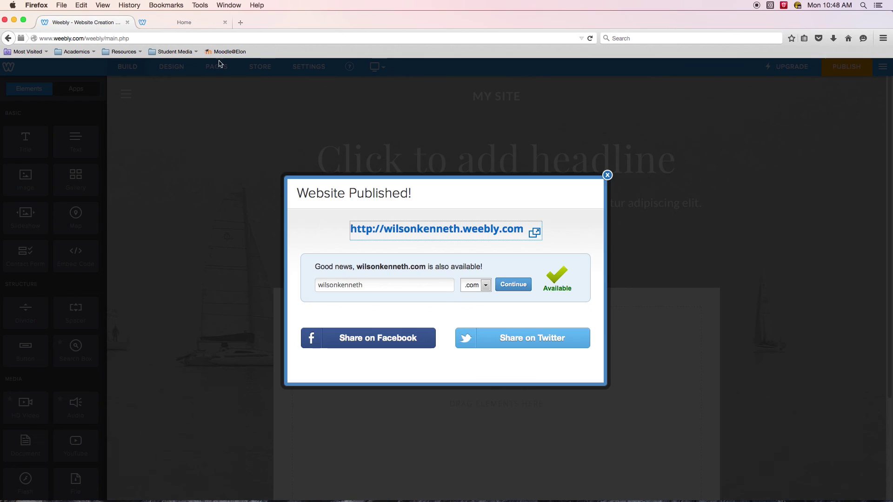
{"action": "left_click", "coordinate": [608, 176]}
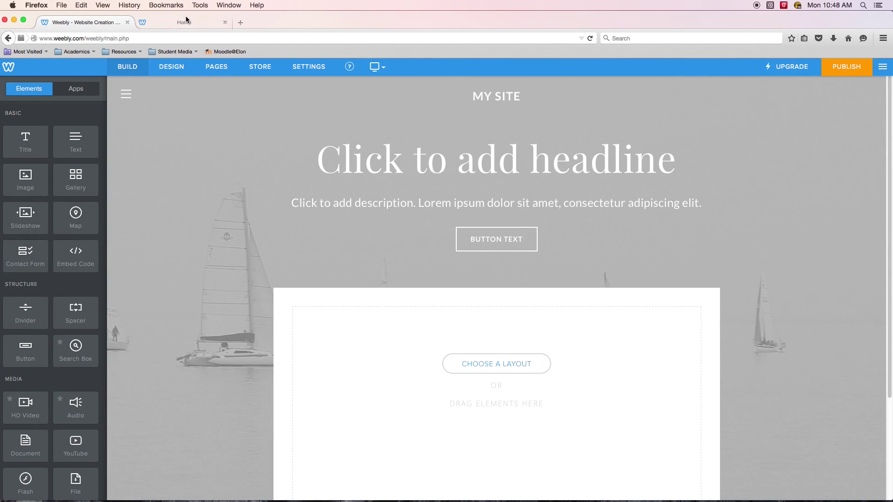
{"action": "left_click", "coordinate": [197, 23]}
{"action": "left_click", "coordinate": [590, 38]}
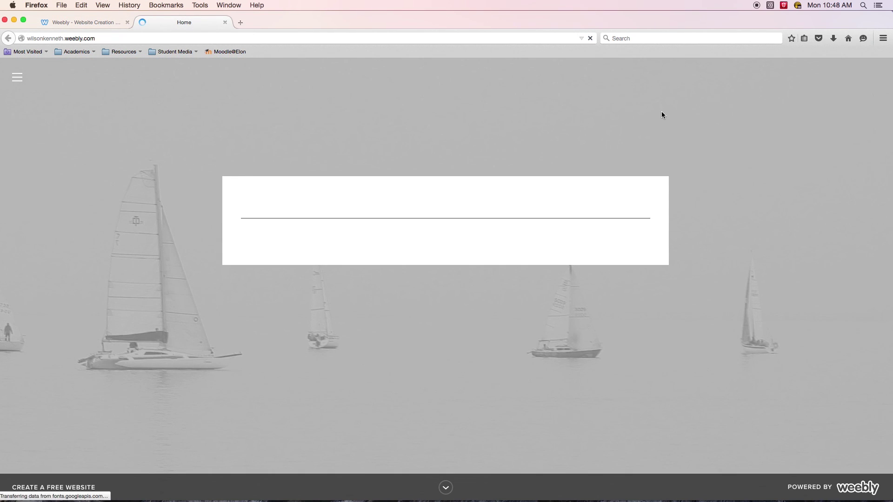